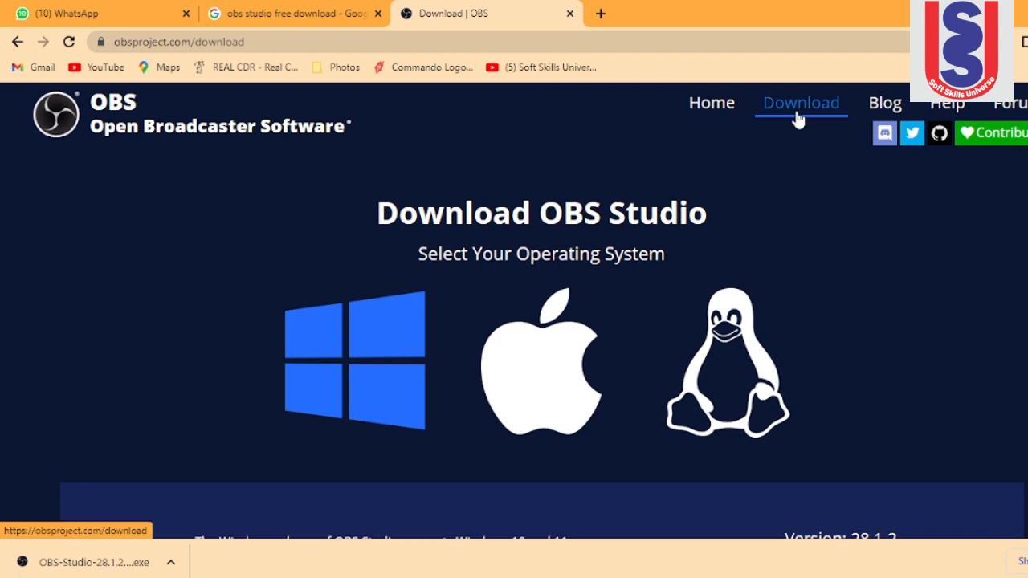
# Download the Windows installer for OBS Studio version 28.1.2 from the OBS download page
pyautogui.click(798, 118)
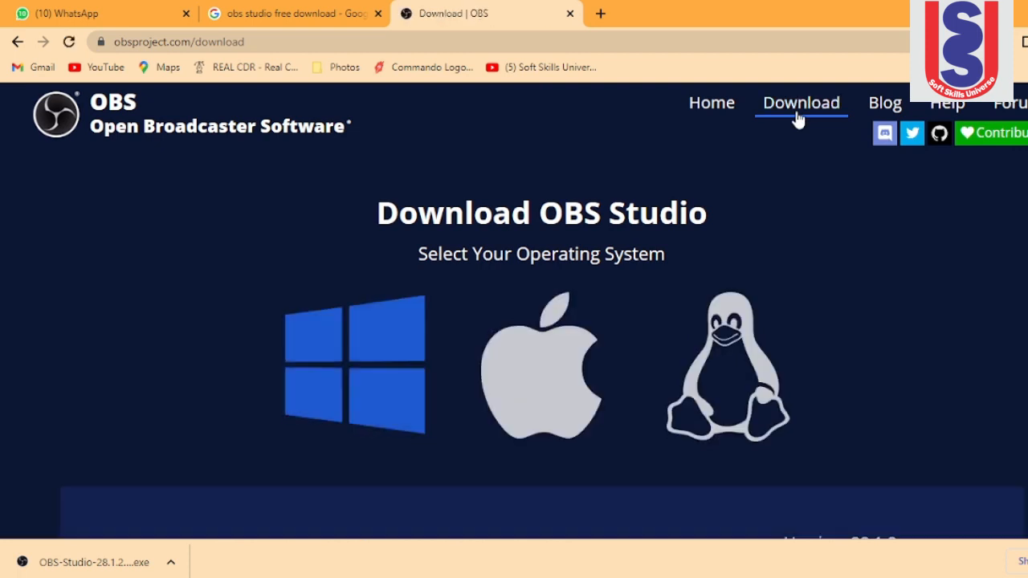
pyautogui.scroll(-2, 774, 177)
pyautogui.scroll(-2, 775, 181)
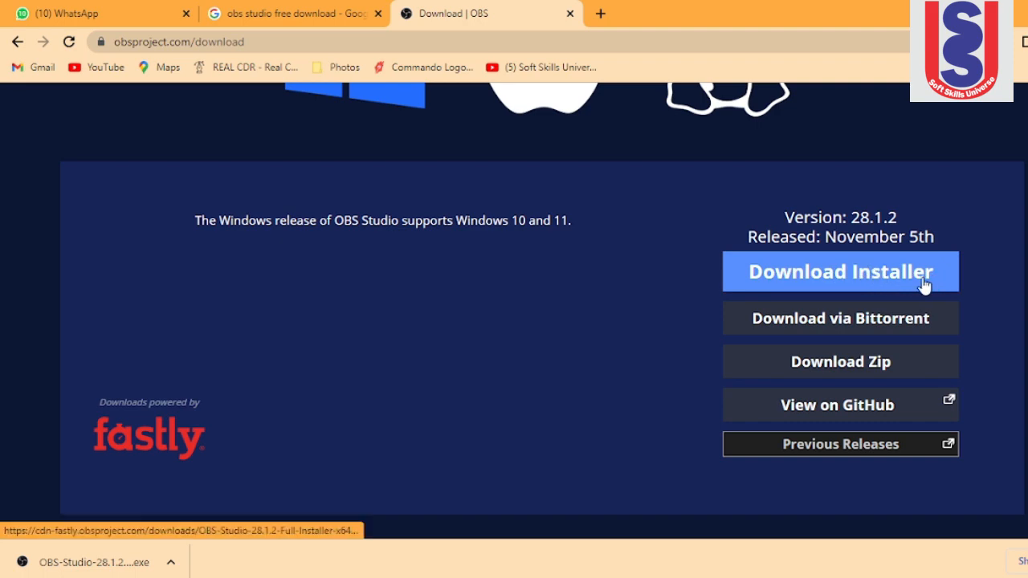
pyautogui.click(730, 275)
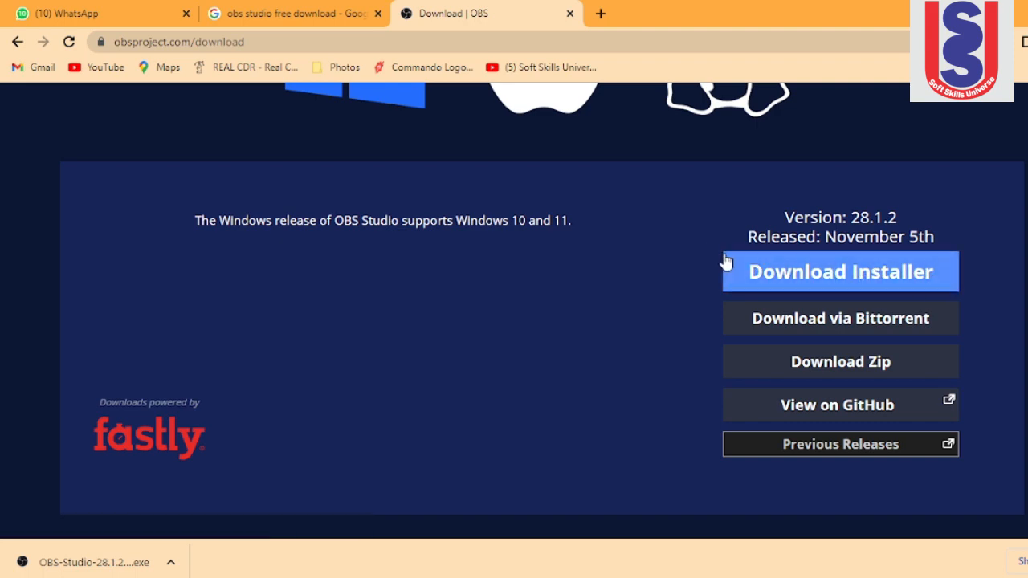
pyautogui.scroll(1, 792, 296)
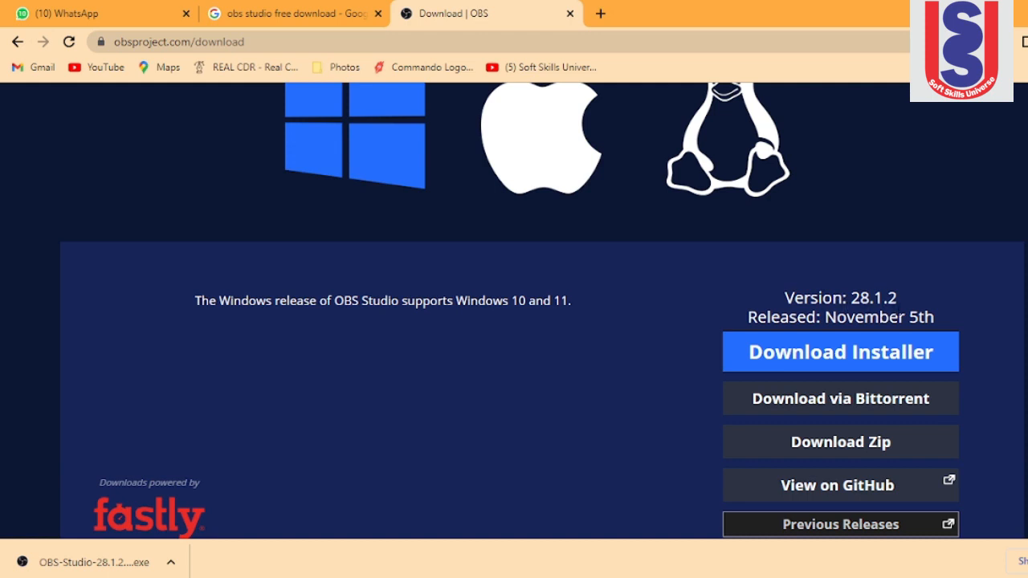
pyautogui.tripleClick(803, 306)
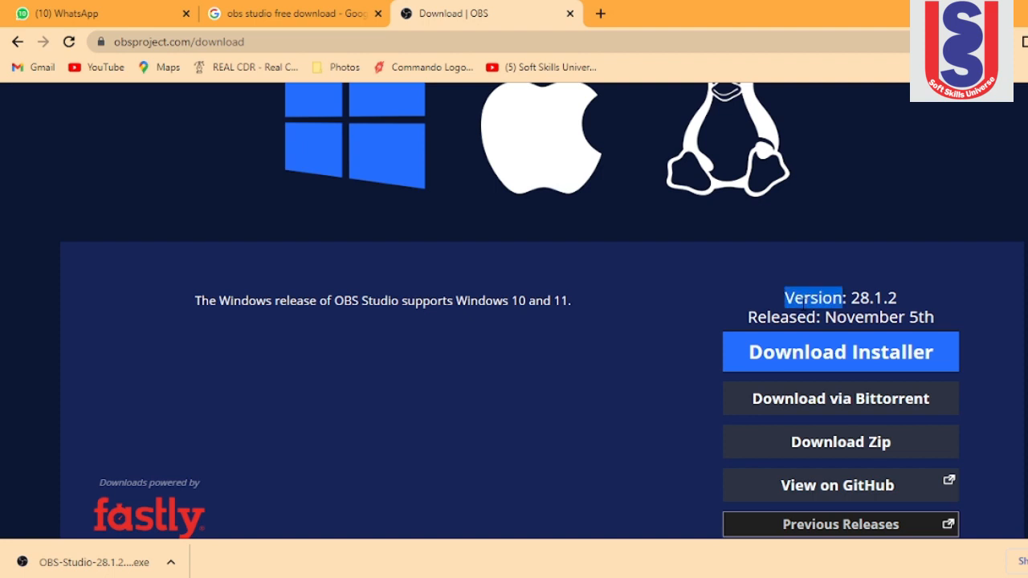
pyautogui.click(734, 283)
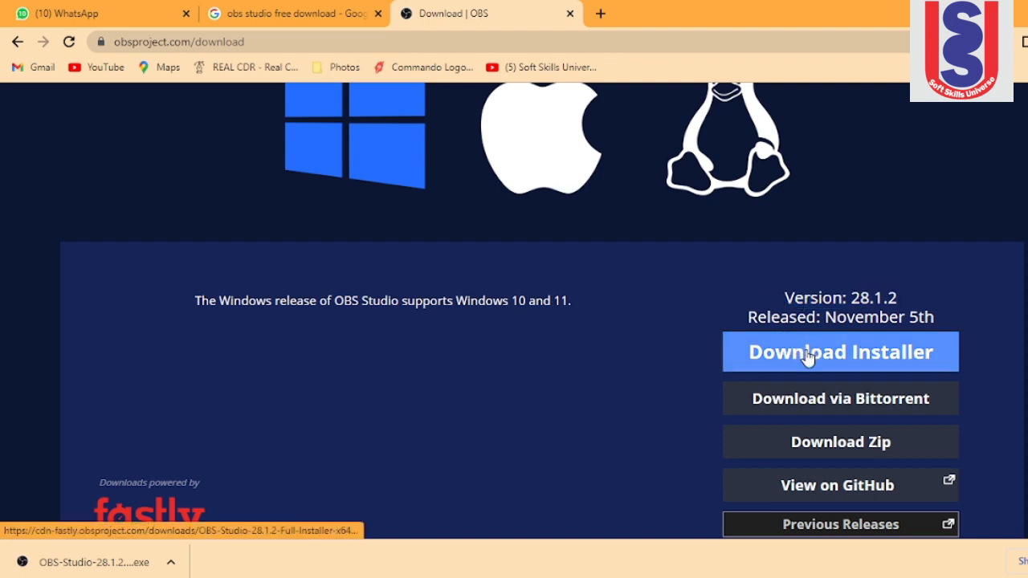
pyautogui.click(813, 355)
pyautogui.click(814, 363)
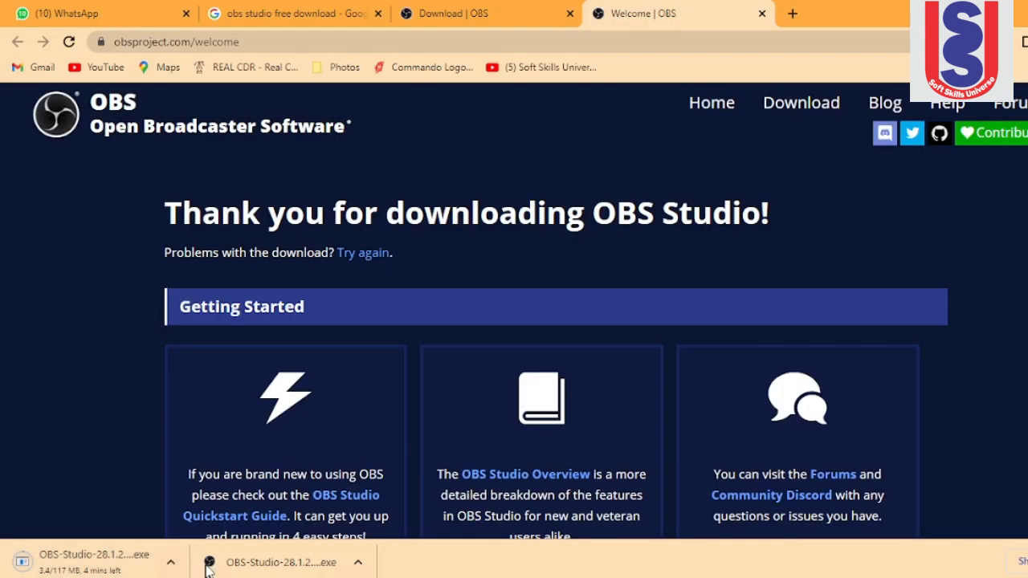
# Show the already downloaded OBS Studio installer in its folder, and close the folder window
pyautogui.click(358, 562)
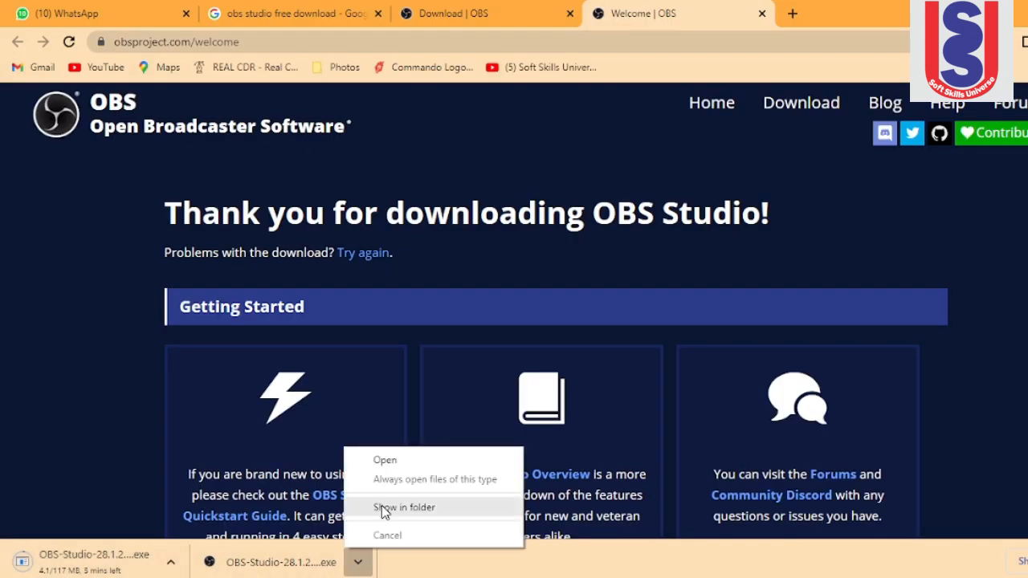
pyautogui.click(379, 512)
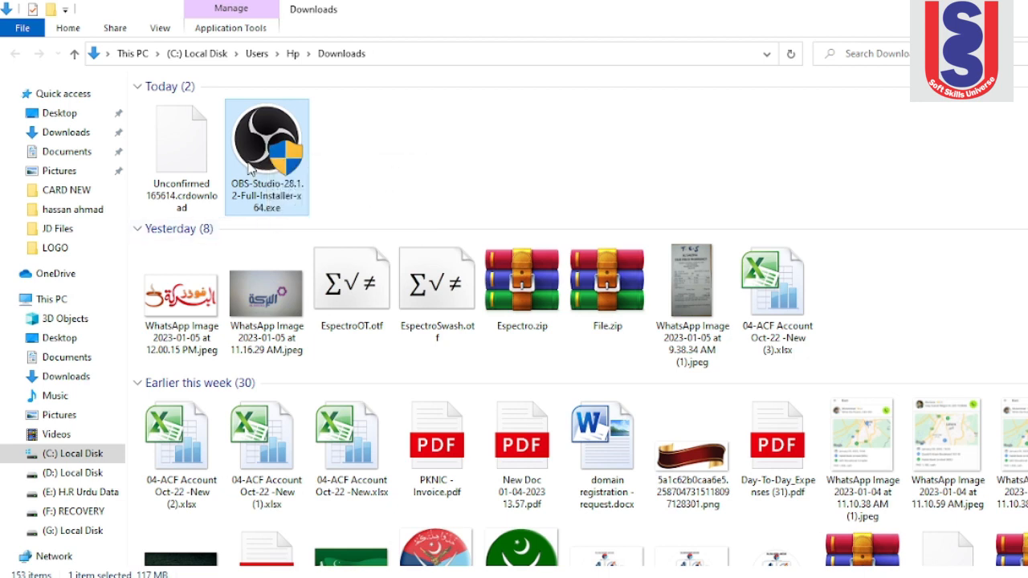
pyautogui.click(1004, 8)
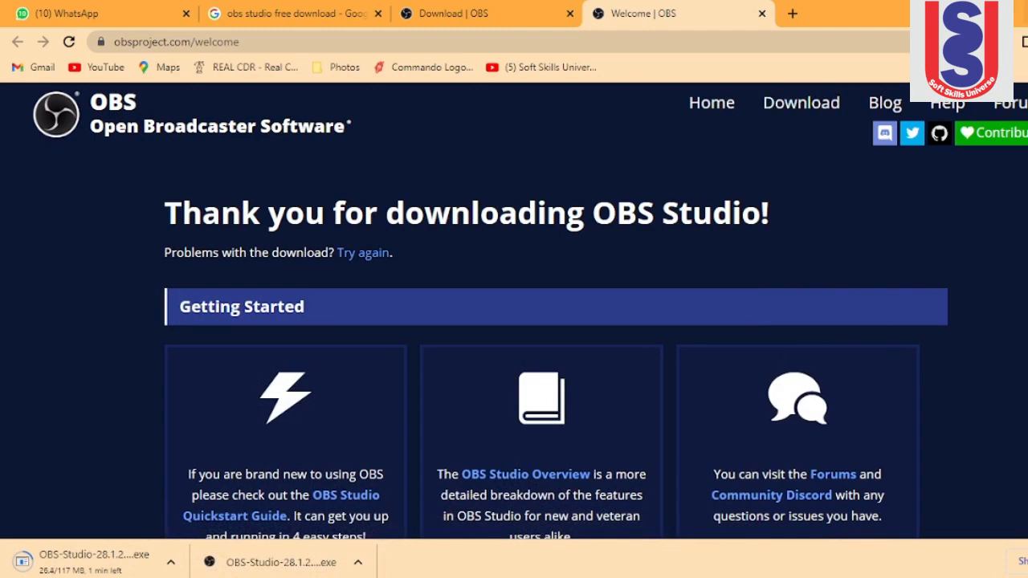
# Switch from the browser to OBS Studio and review the source types that can be added to the scene
pyautogui.click(1027, 10)
pyautogui.click(492, 21)
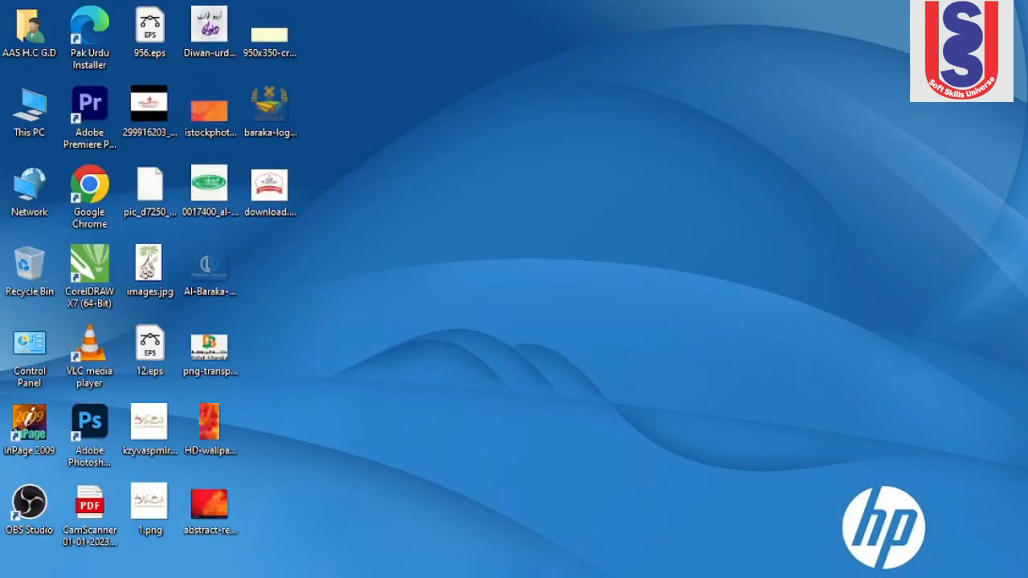
pyautogui.click(689, 526)
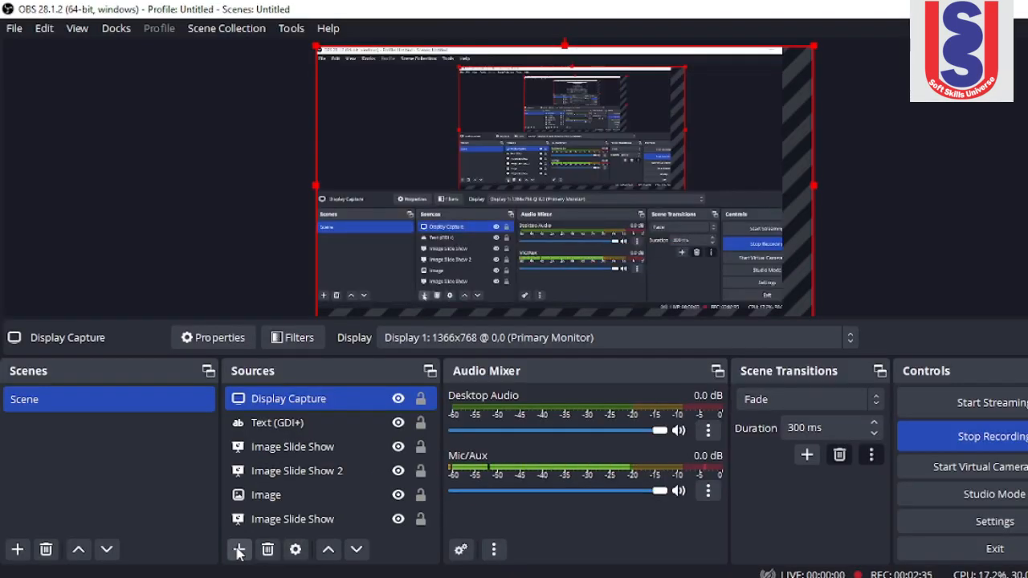
pyautogui.click(238, 551)
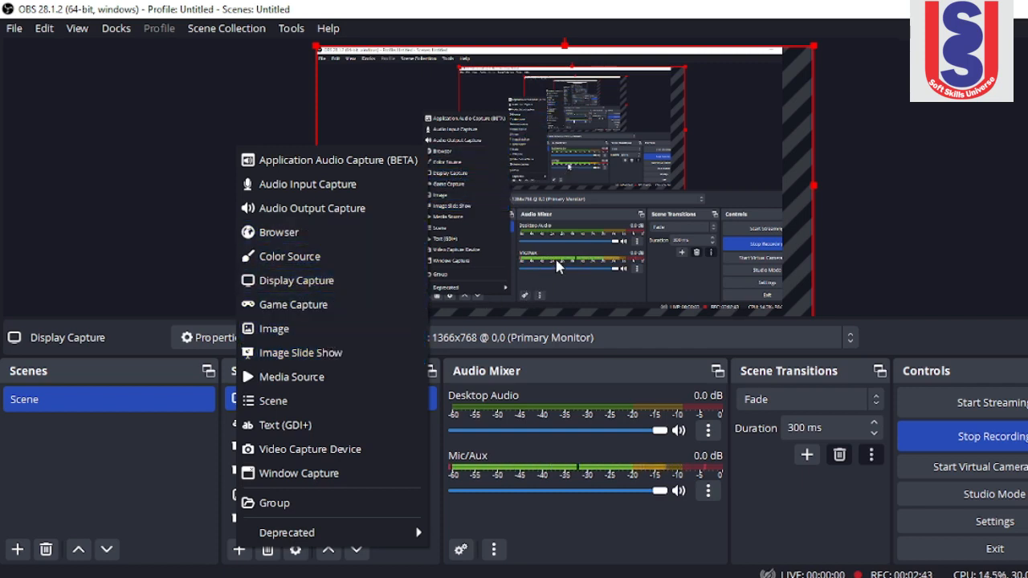
pyautogui.click(373, 145)
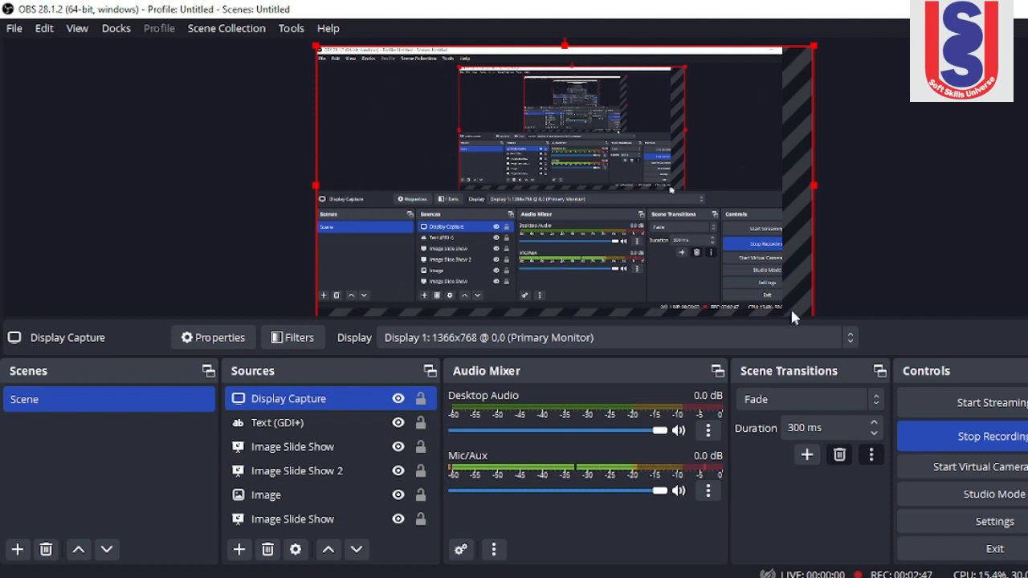
# Resize and reposition the Display Capture source in the preview so it fills the whole canvas
pyautogui.moveTo(813, 44); pyautogui.dragTo(770, 68)
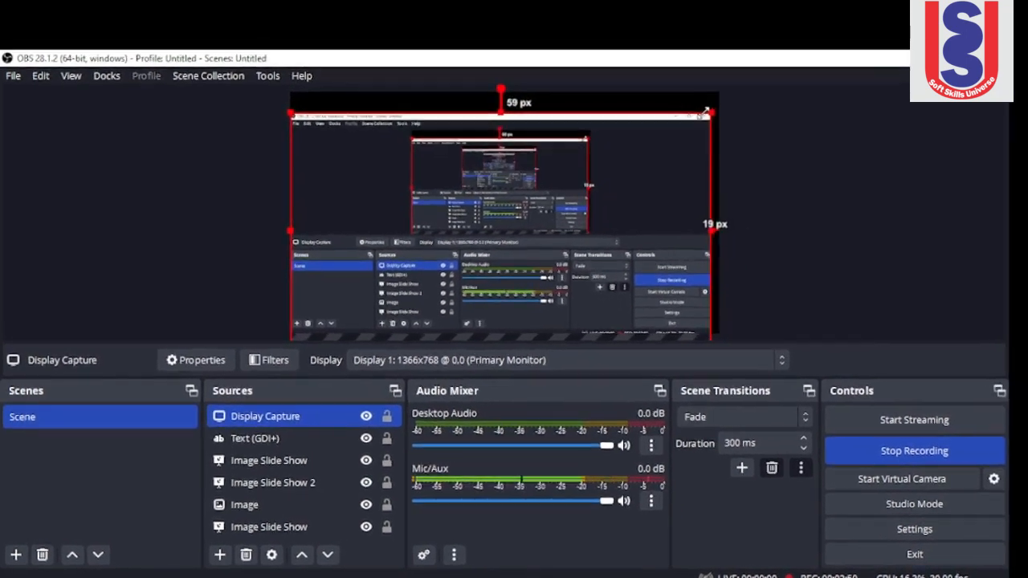
pyautogui.moveTo(707, 112); pyautogui.dragTo(693, 113)
pyautogui.moveTo(585, 204); pyautogui.dragTo(585, 183)
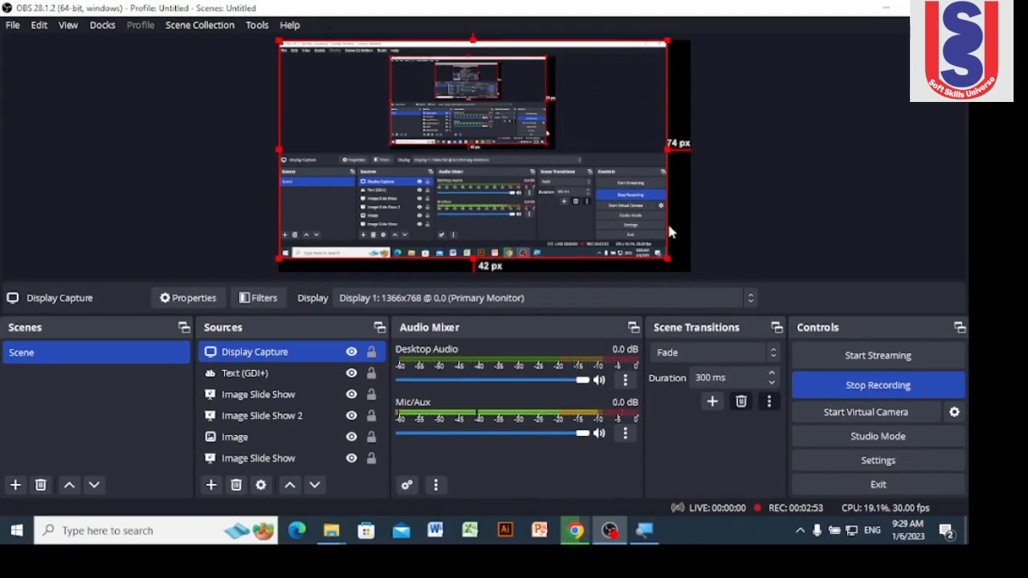
pyautogui.moveTo(668, 259); pyautogui.dragTo(699, 275)
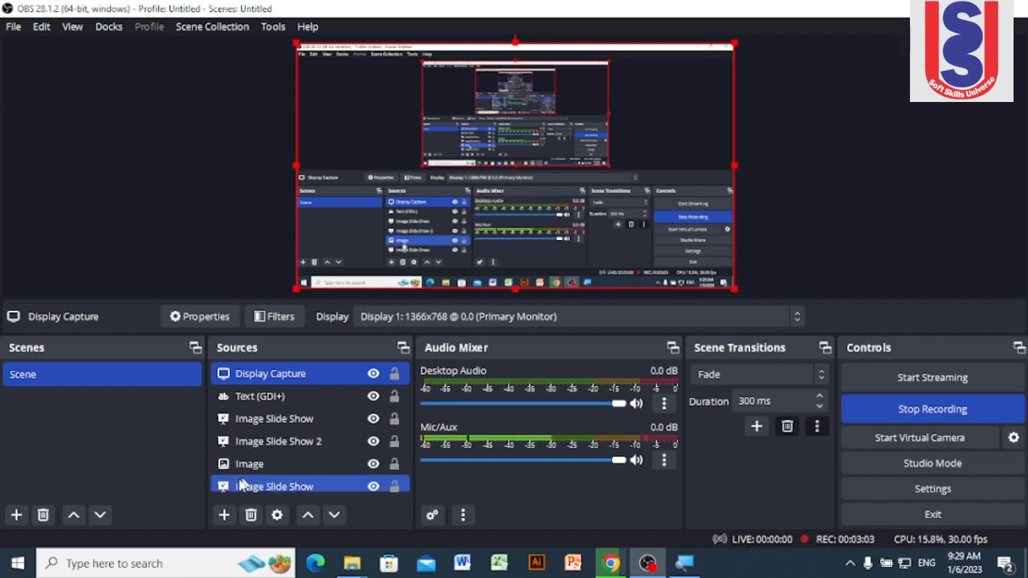
# Add a new visible Video Capture Device source to the scene, keeping its default name and device properties
pyautogui.click(224, 516)
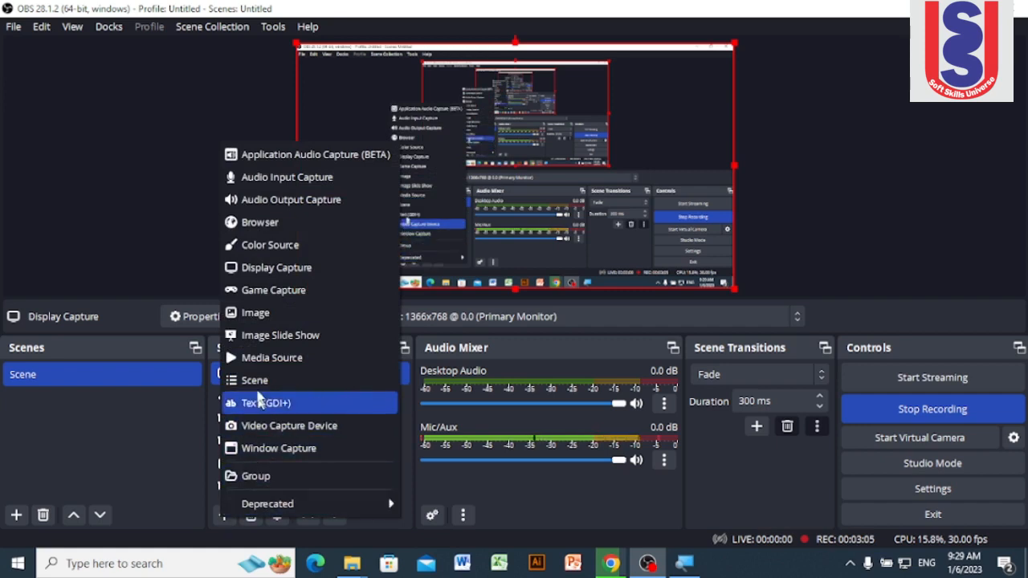
pyautogui.click(563, 180)
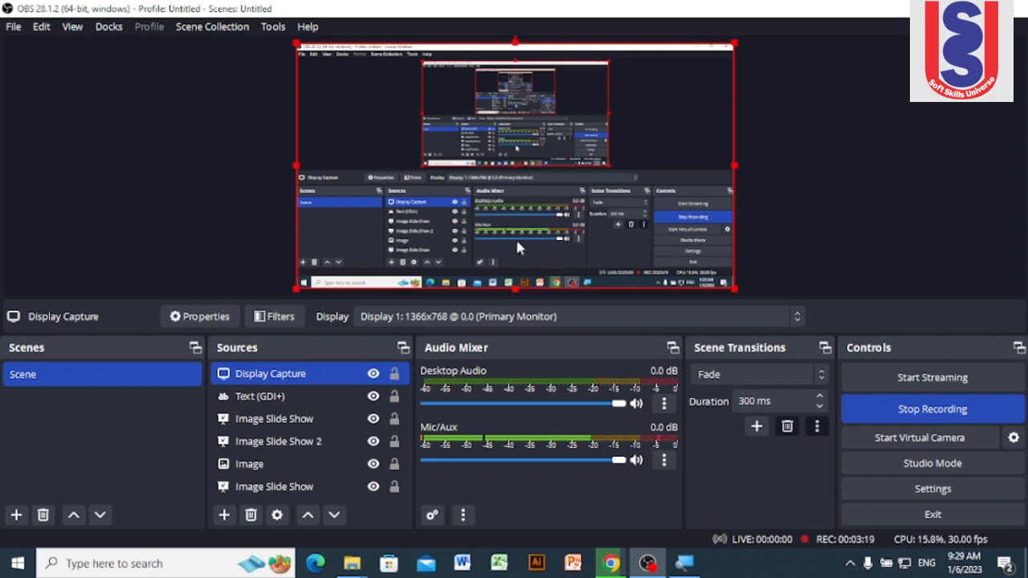
pyautogui.click(224, 517)
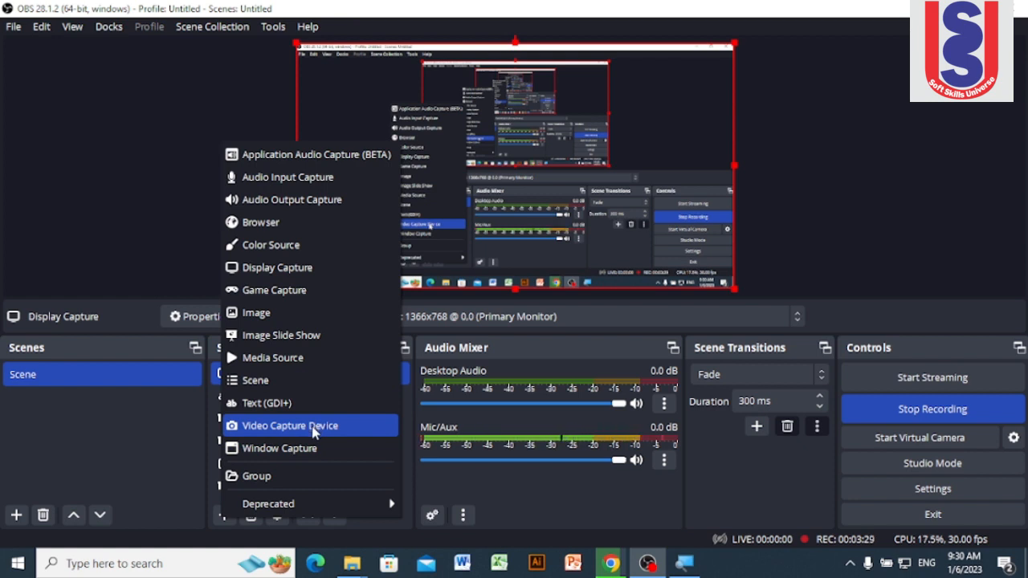
pyautogui.click(245, 433)
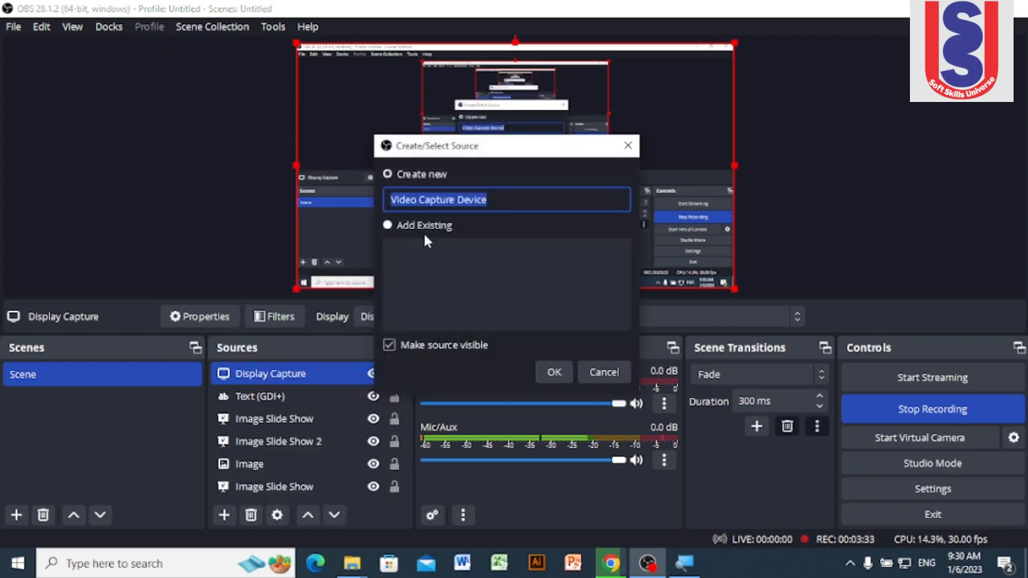
pyautogui.click(548, 376)
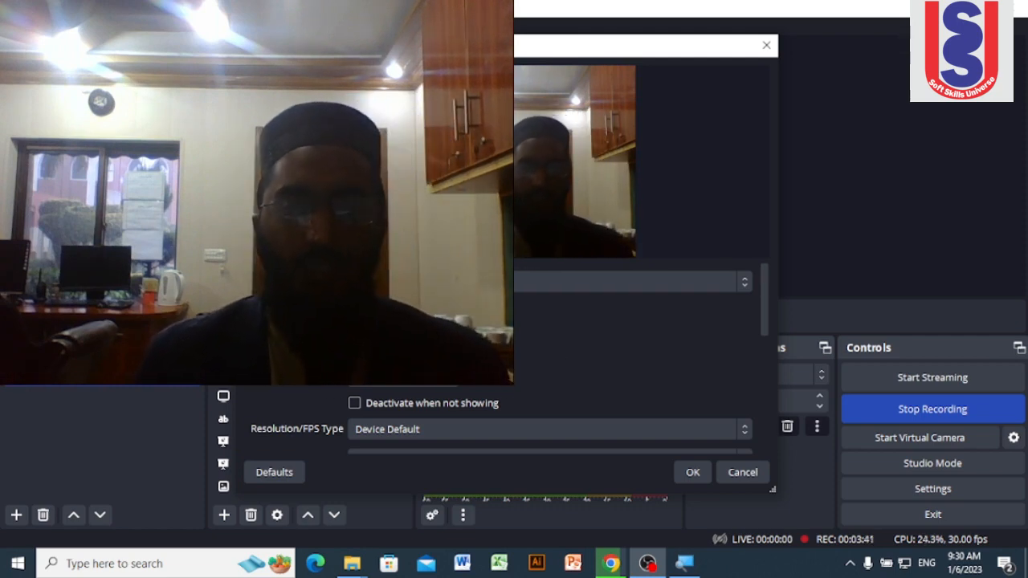
pyautogui.click(699, 474)
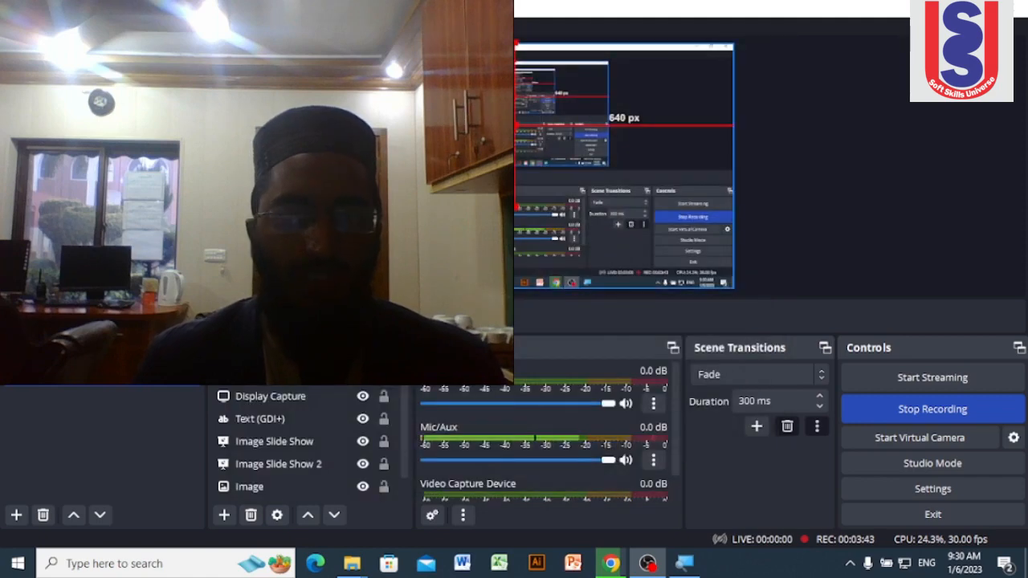
# Shrink the webcam image and place it in the lower-right corner of the canvas
pyautogui.moveTo(391, 107); pyautogui.dragTo(609, 189)
pyautogui.moveTo(515, 125); pyautogui.dragTo(686, 281)
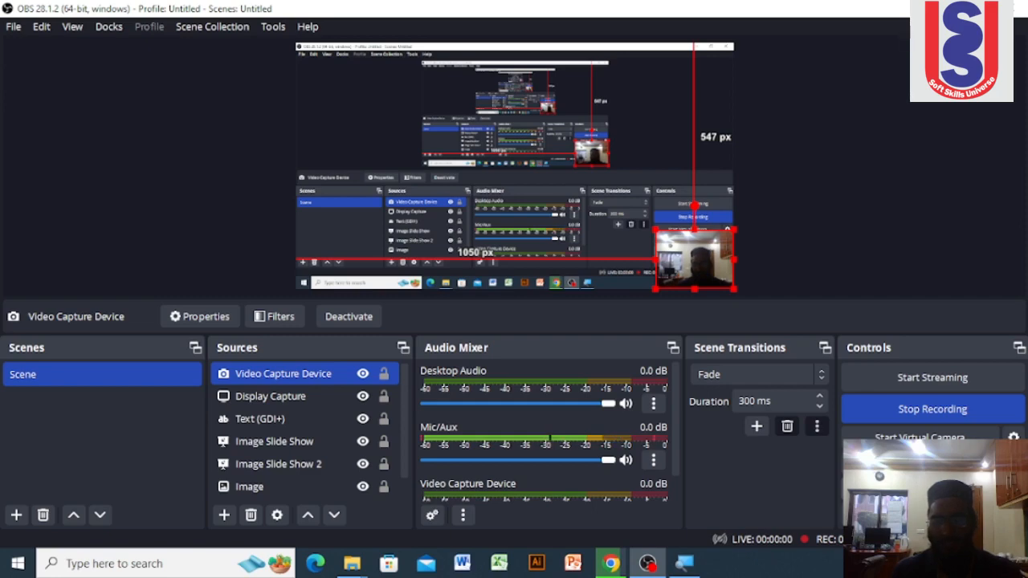
# Open the OBS settings and examine the Stream, Output, Audio and Video options
pyautogui.click(933, 468)
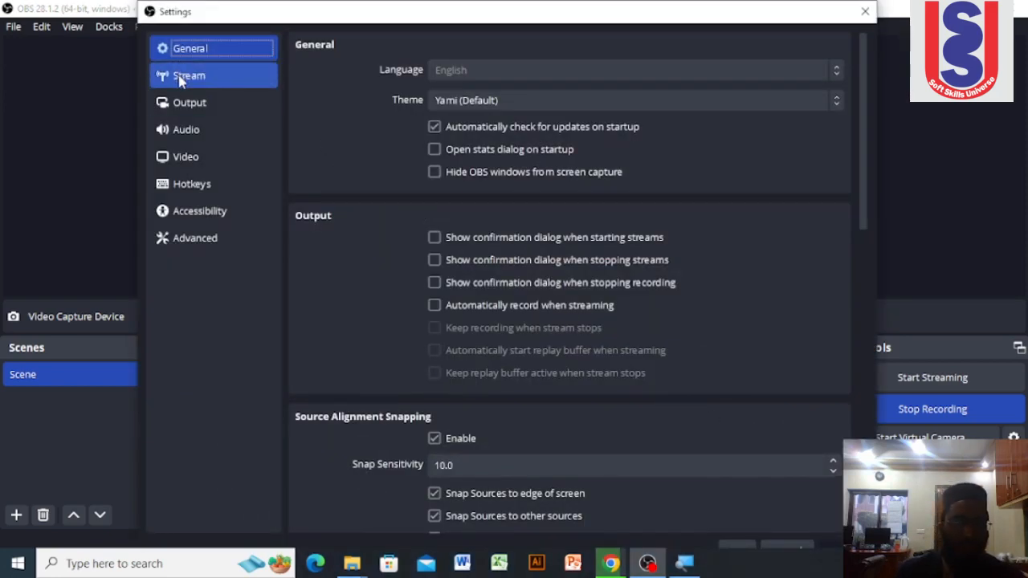
pyautogui.click(179, 79)
pyautogui.click(190, 109)
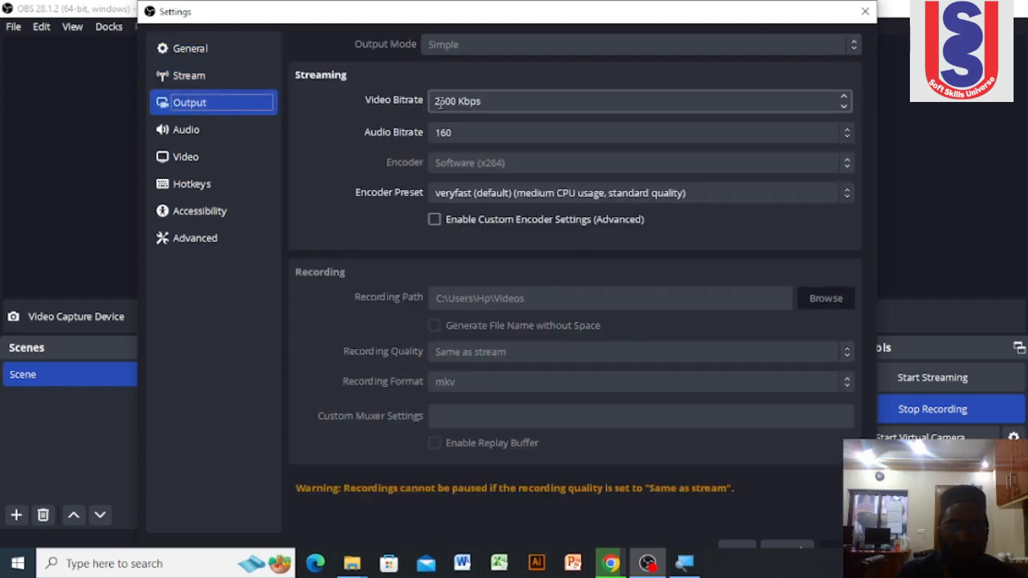
pyautogui.click(486, 101)
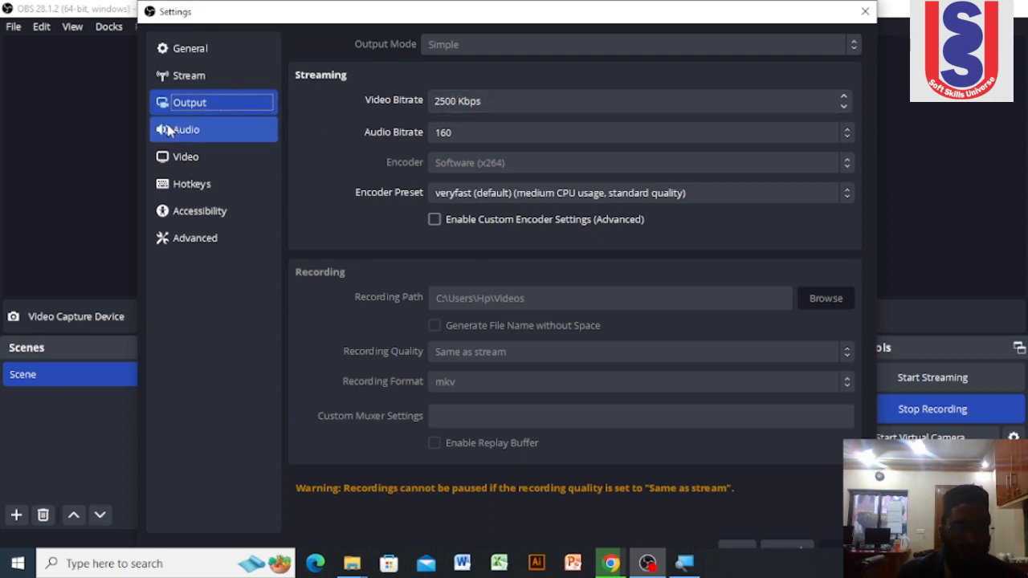
pyautogui.click(207, 131)
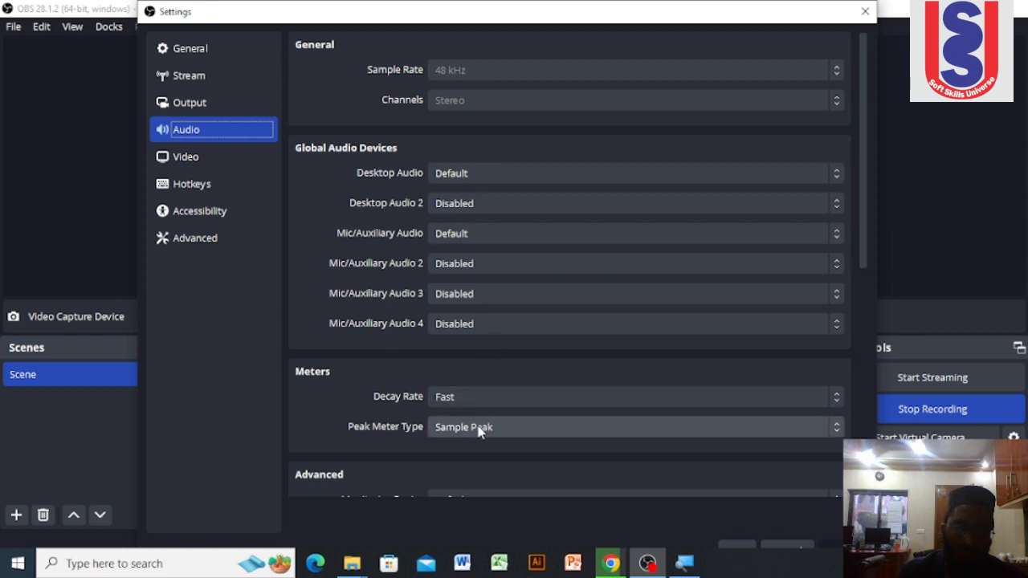
pyautogui.click(178, 160)
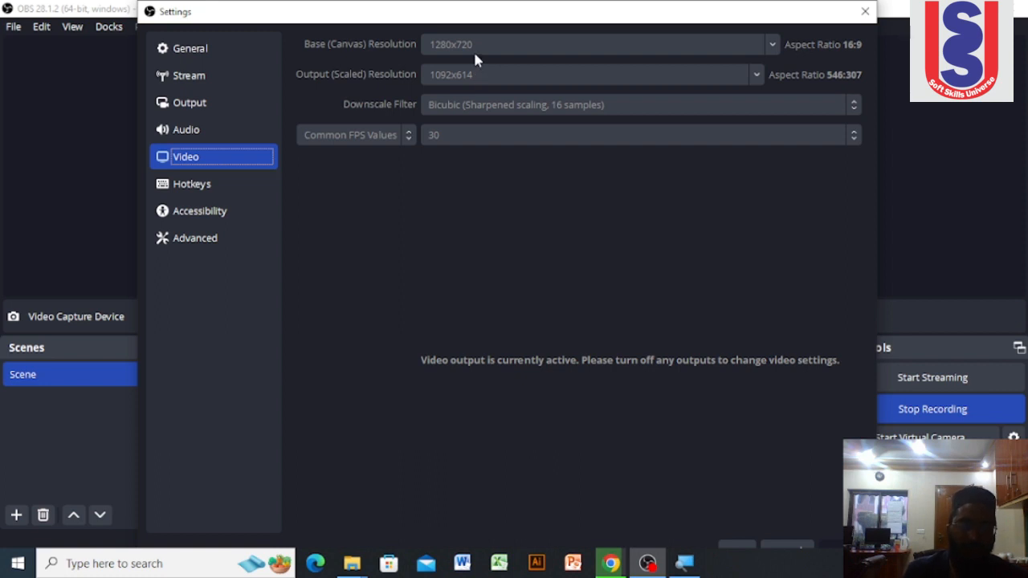
# Examine the Hotkeys settings, including the shortcuts assigned to starting and stopping the recording
pyautogui.click(194, 194)
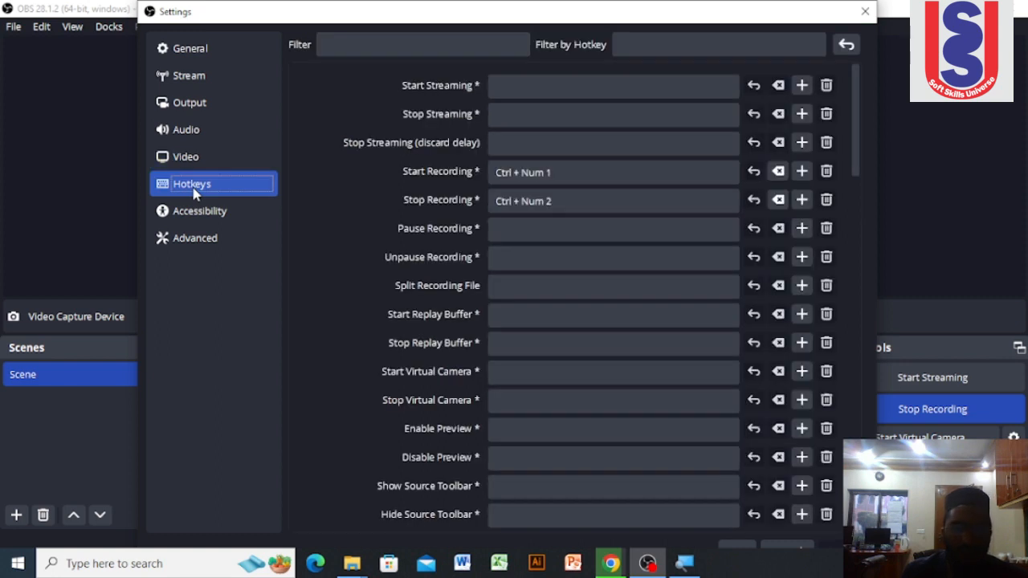
pyautogui.scroll(-5, 592, 126)
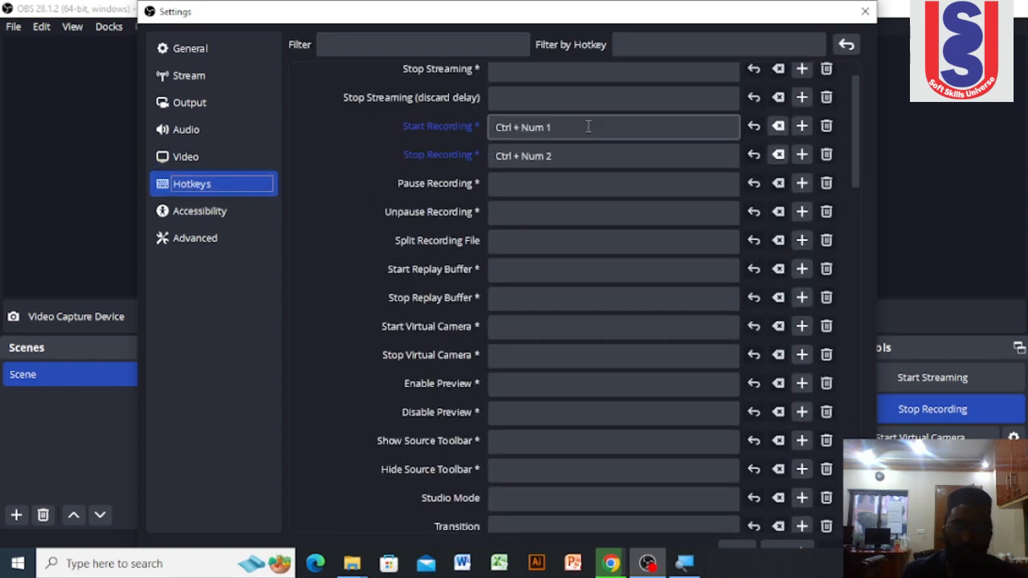
pyautogui.scroll(5, 600, 178)
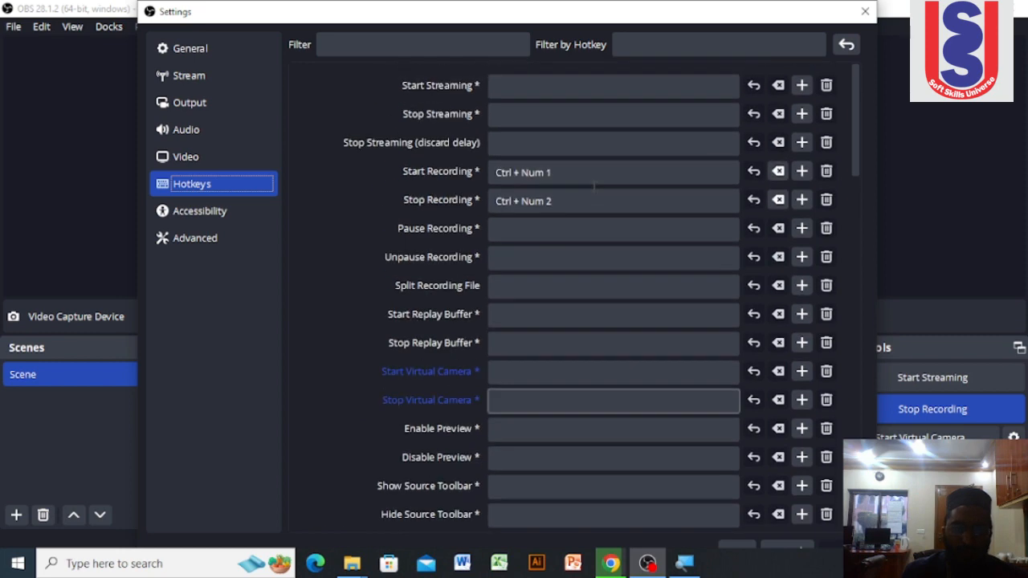
pyautogui.click(531, 112)
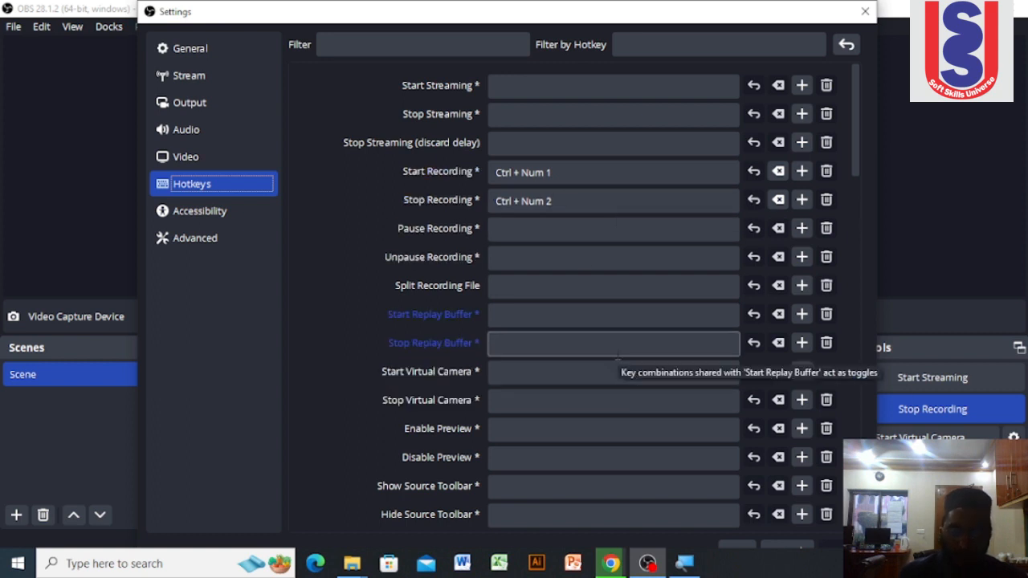
pyautogui.moveTo(655, 569)
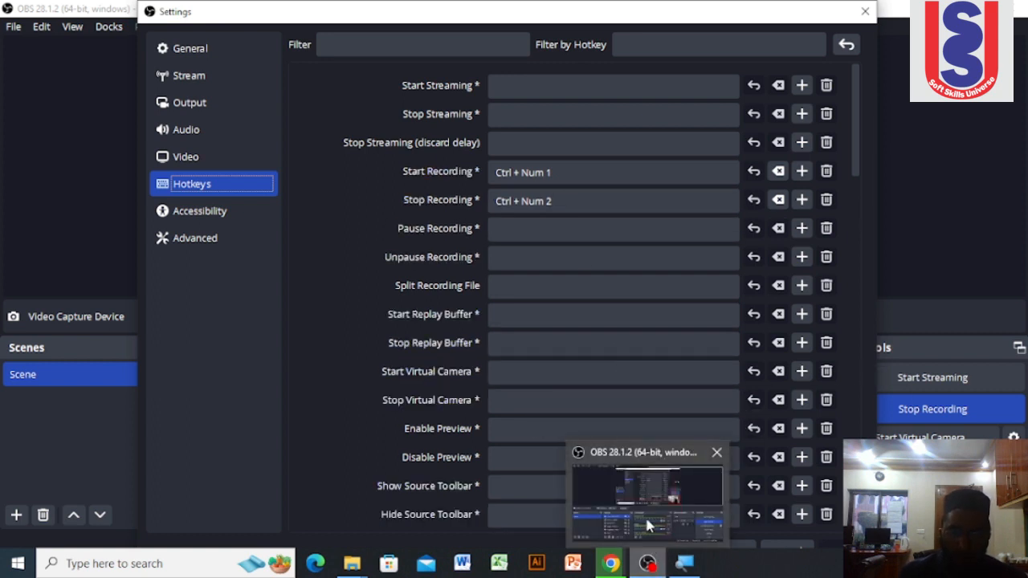
pyautogui.click(551, 297)
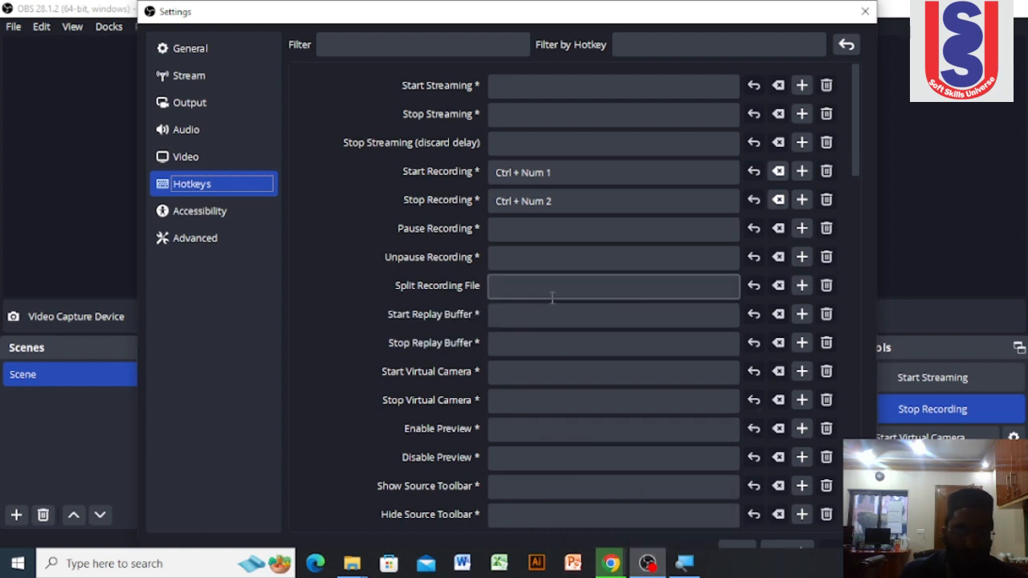
# Examine the remaining shortcut entries in the Hotkeys settings, including pausing the recording and the replay buffer, and close the settings
pyautogui.click(556, 313)
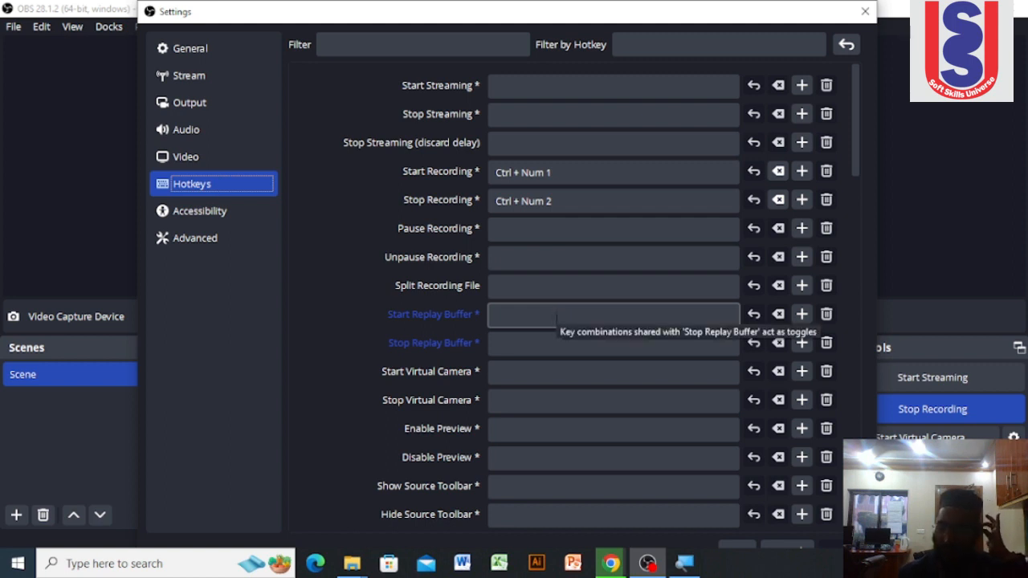
pyautogui.click(542, 248)
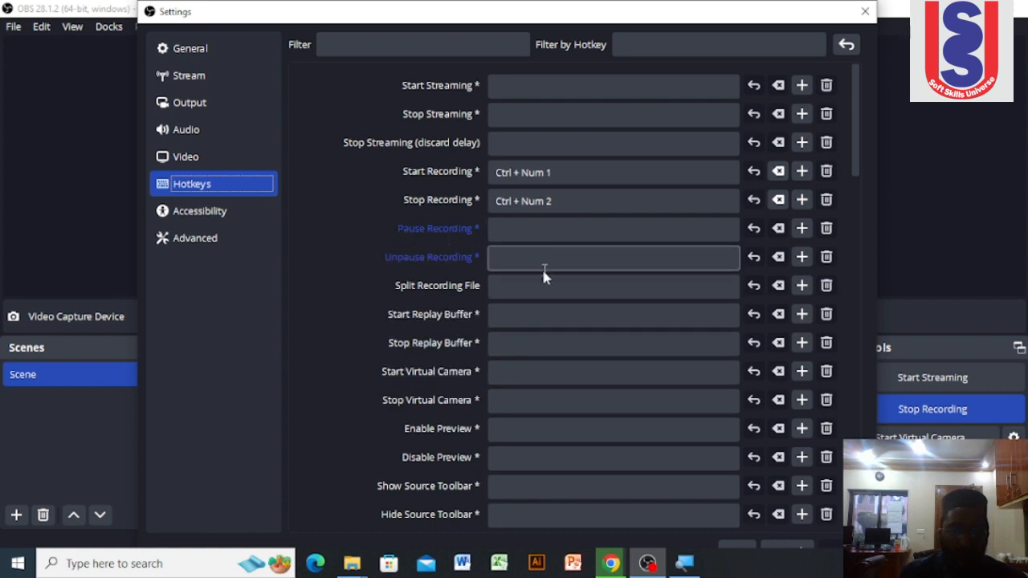
pyautogui.scroll(-1, 518, 298)
pyautogui.scroll(-6, 522, 299)
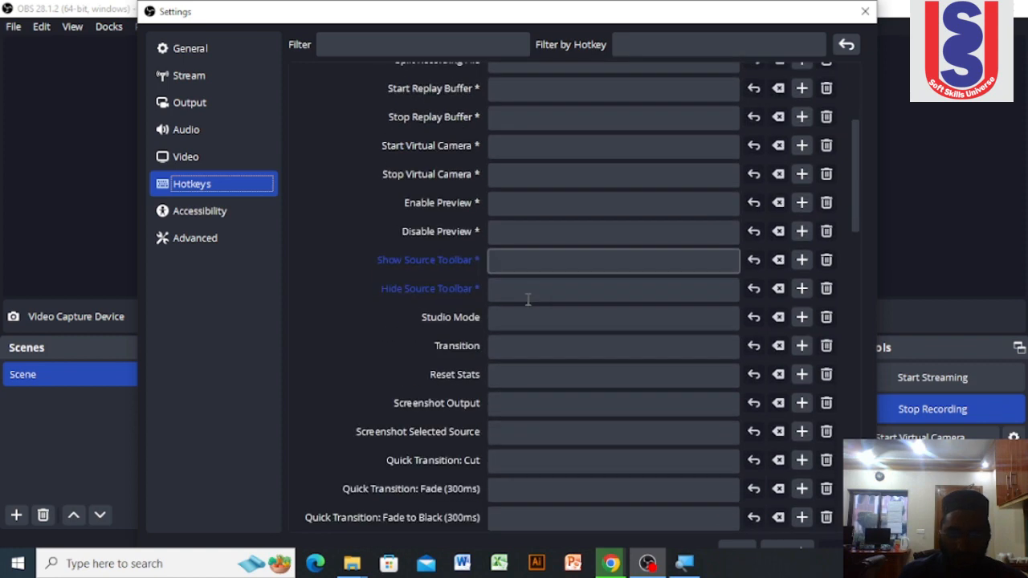
pyautogui.scroll(-2, 528, 301)
pyautogui.scroll(-8, 528, 302)
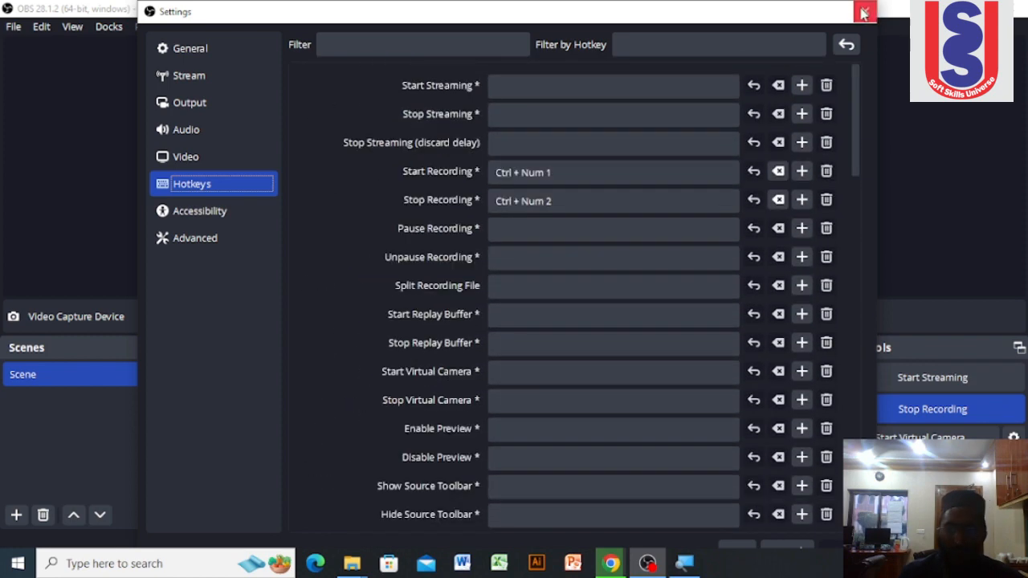
pyautogui.click(865, 11)
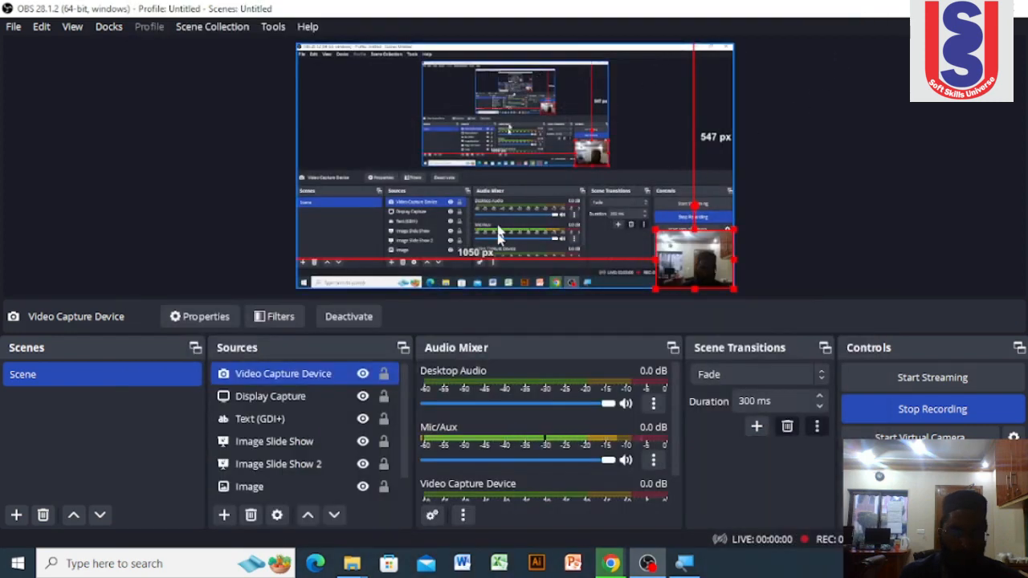
# Select the Display Capture and the webcam overlay alternately in the preview to inspect the area each source covers
pyautogui.click(451, 281)
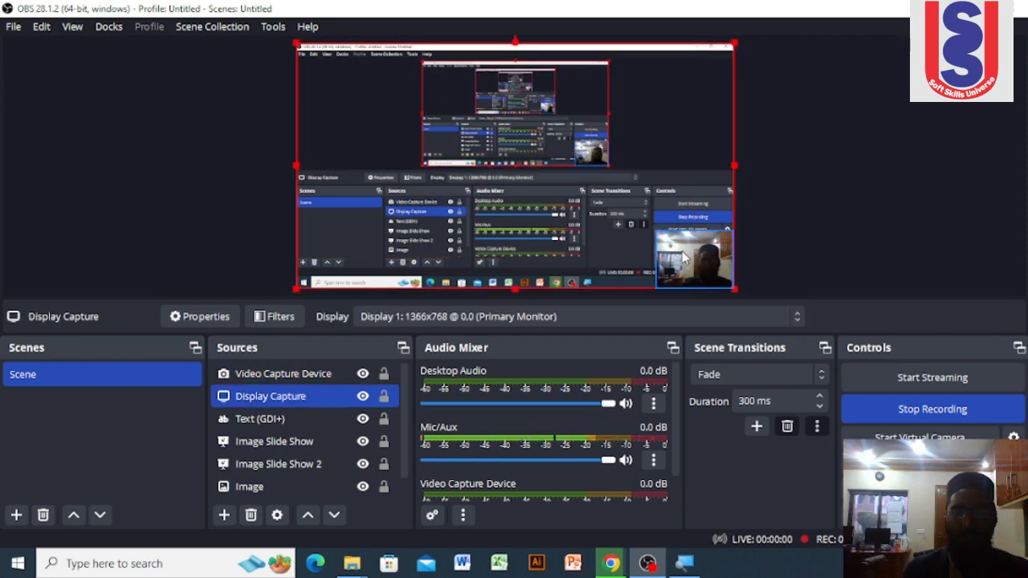
pyautogui.click(684, 259)
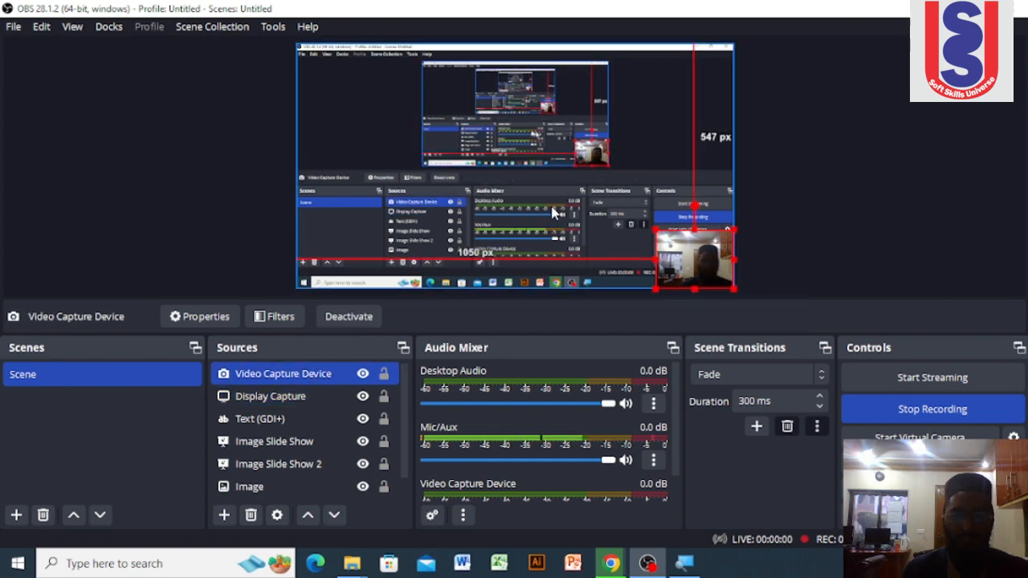
pyautogui.click(552, 212)
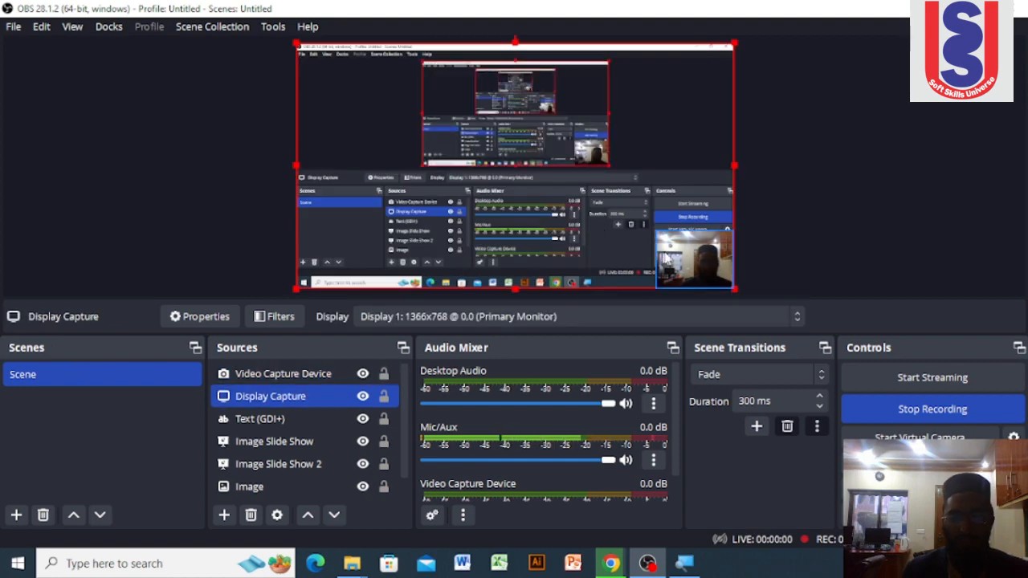
pyautogui.click(668, 259)
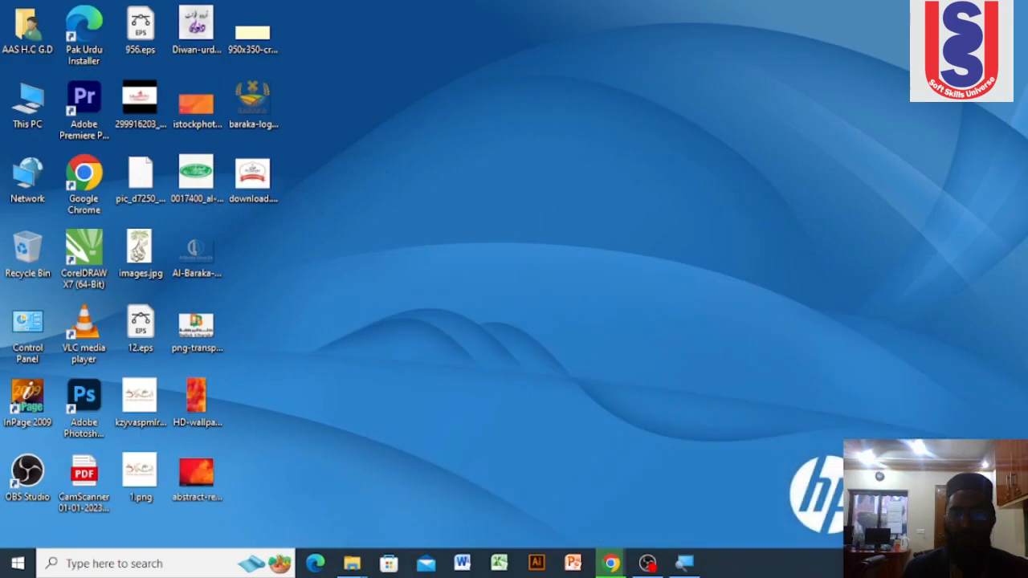
pyautogui.rightClick(479, 113)
pyautogui.click(534, 156)
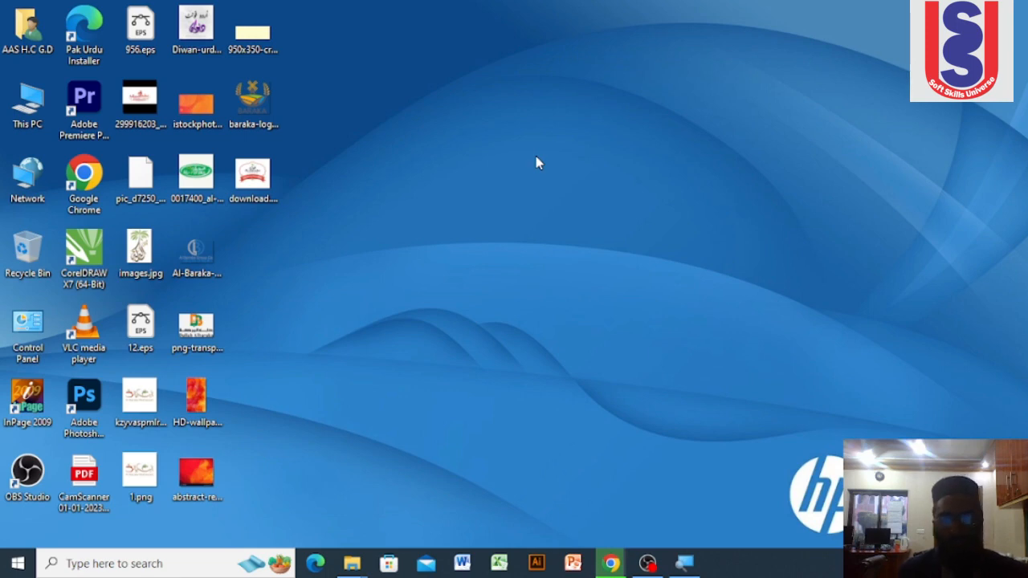
pyautogui.rightClick(535, 157)
pyautogui.click(579, 205)
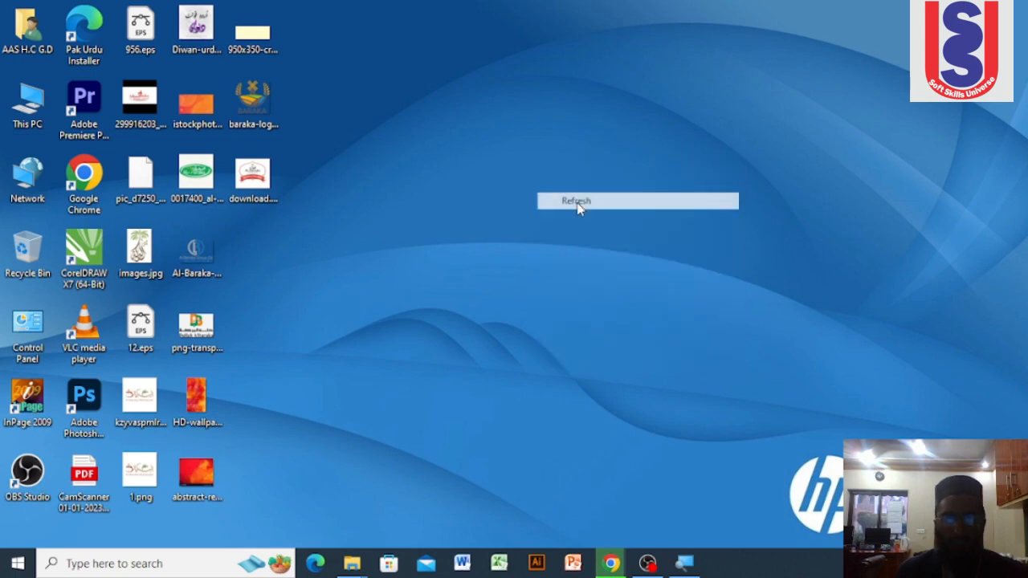
pyautogui.rightClick(452, 129)
pyautogui.click(487, 169)
pyautogui.rightClick(444, 113)
pyautogui.click(487, 157)
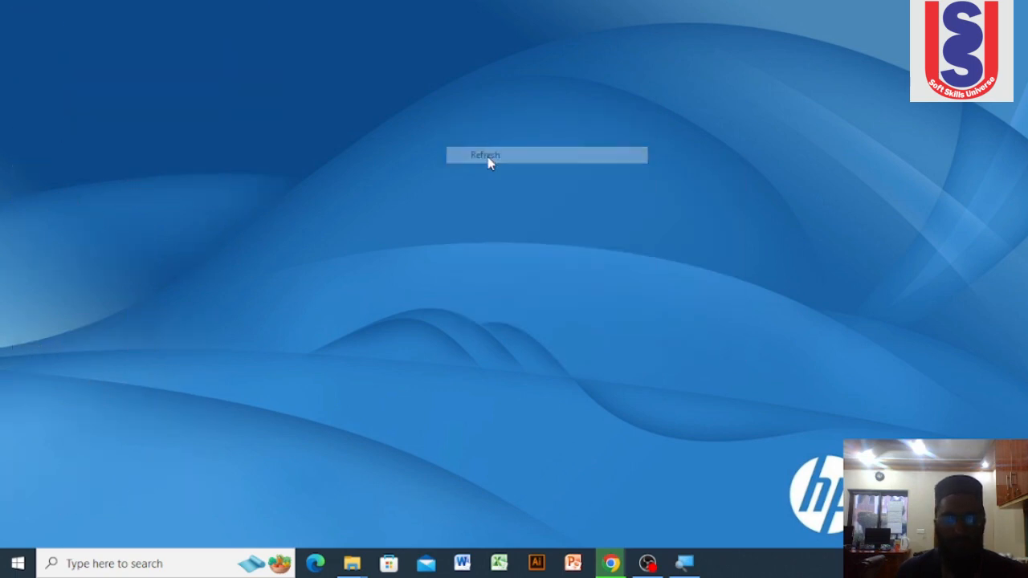
pyautogui.rightClick(503, 161)
pyautogui.click(534, 205)
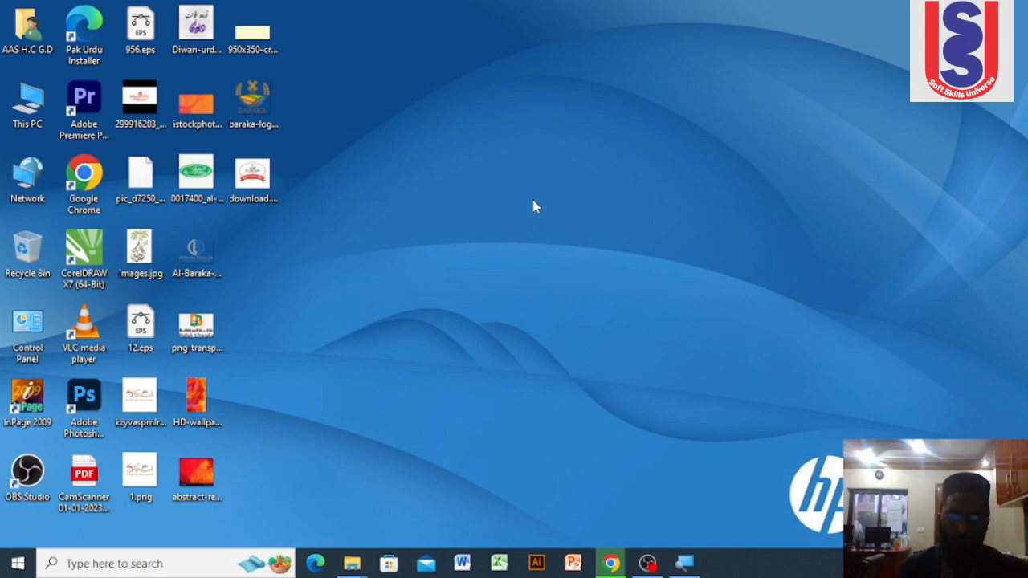
pyautogui.rightClick(567, 155)
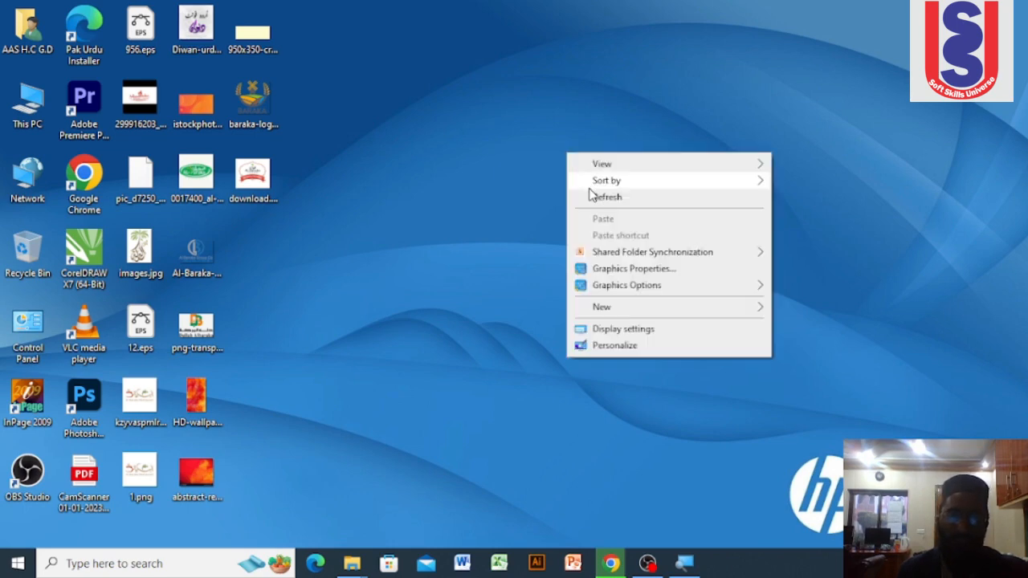
pyautogui.click(589, 201)
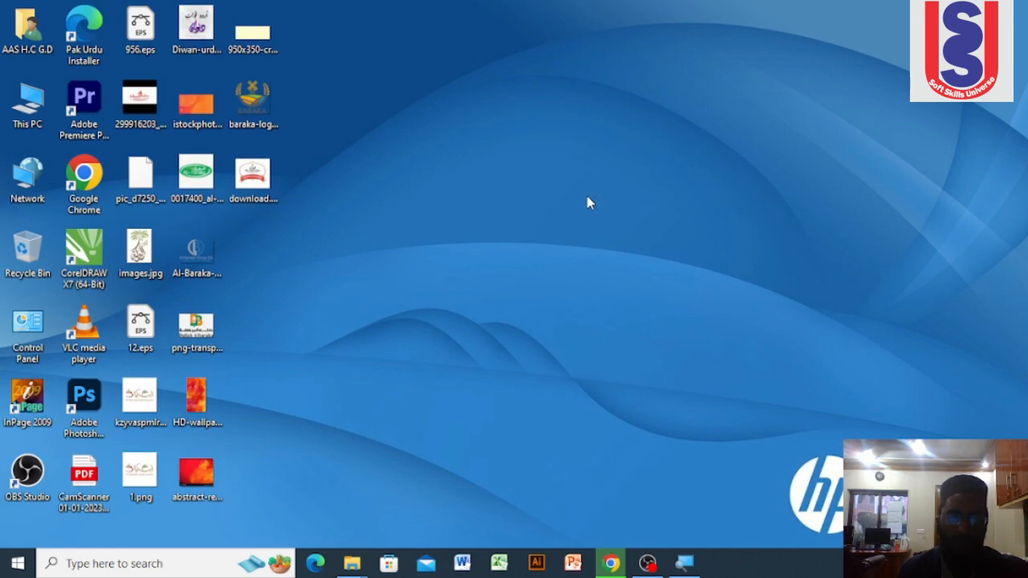